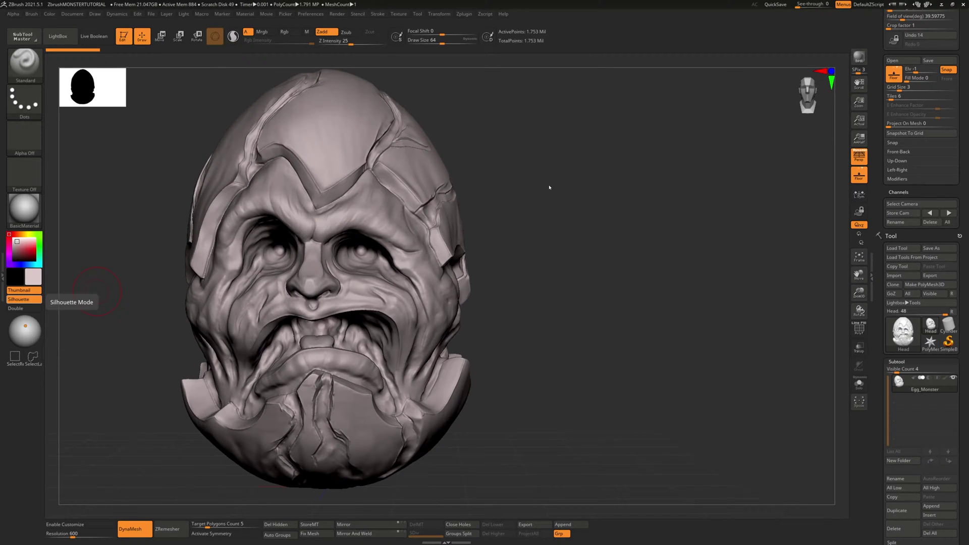
{"action": "left_click_drag", "start_coordinate": [530, 169], "coordinate": [528, 190]}
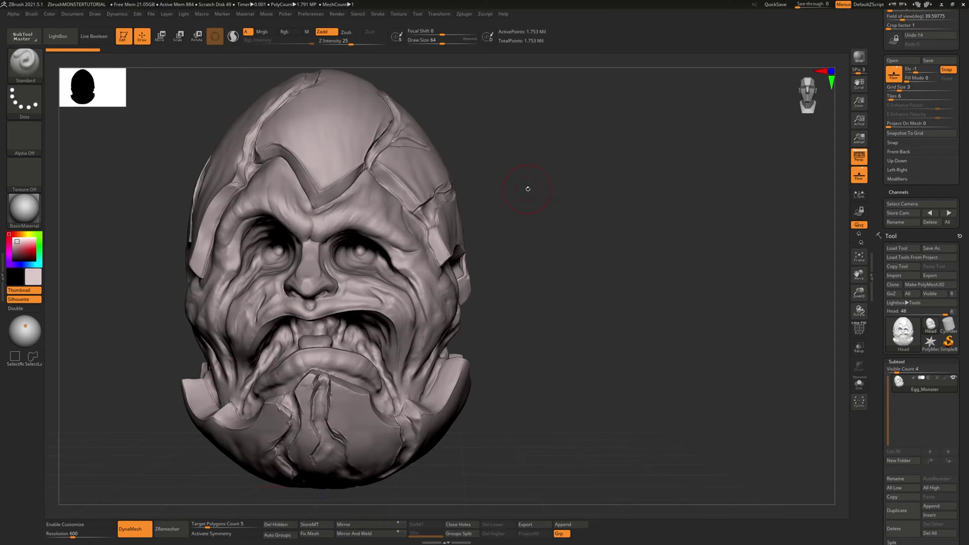
{"action": "mouse_move", "coordinate": [513, 194]}
{"action": "left_mouse_down"}
{"action": "mouse_move", "coordinate": [525, 199]}
{"action": "mouse_move", "coordinate": [513, 194]}
{"action": "left_mouse_up"}
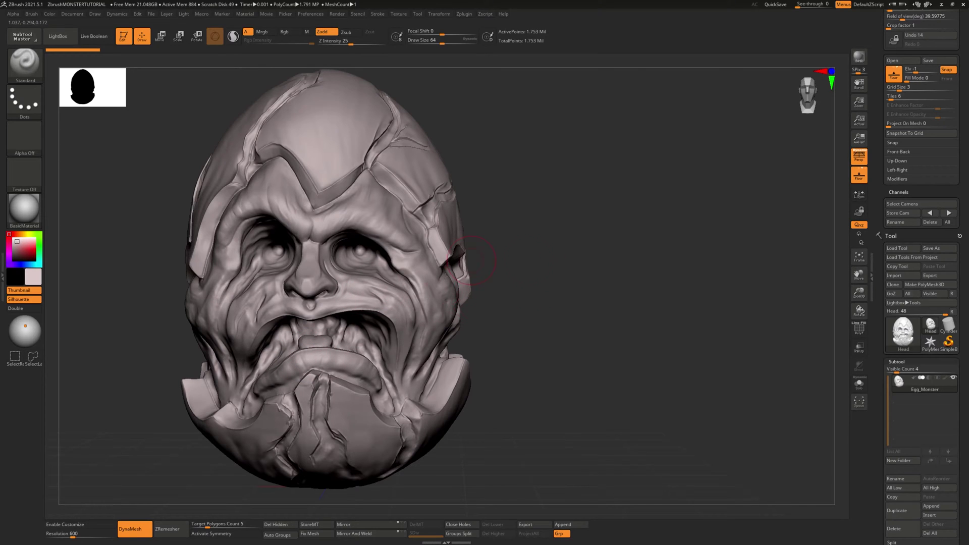
{"action": "right_click_drag", "start_coordinate": [561, 306], "coordinate": [547, 297], "text": "ctrl"}
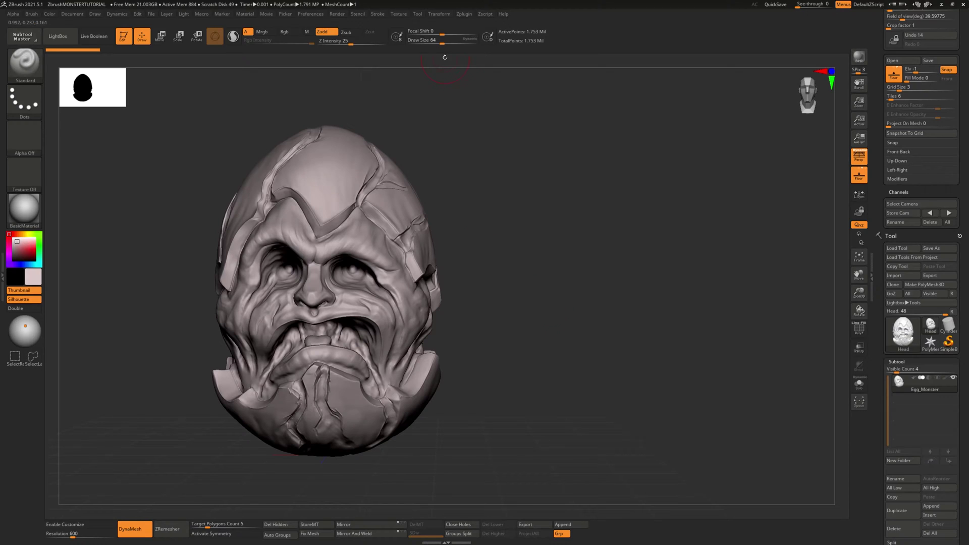
- Pre-process the current Egg_Monster subtool in Decimation Master
{"action": "left_click", "coordinate": [468, 15]}
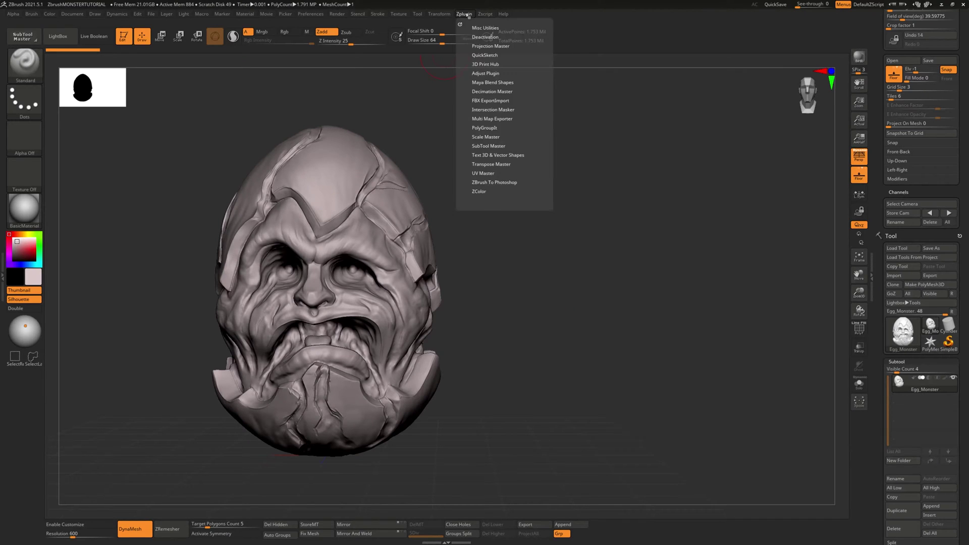
{"action": "left_click", "coordinate": [498, 92]}
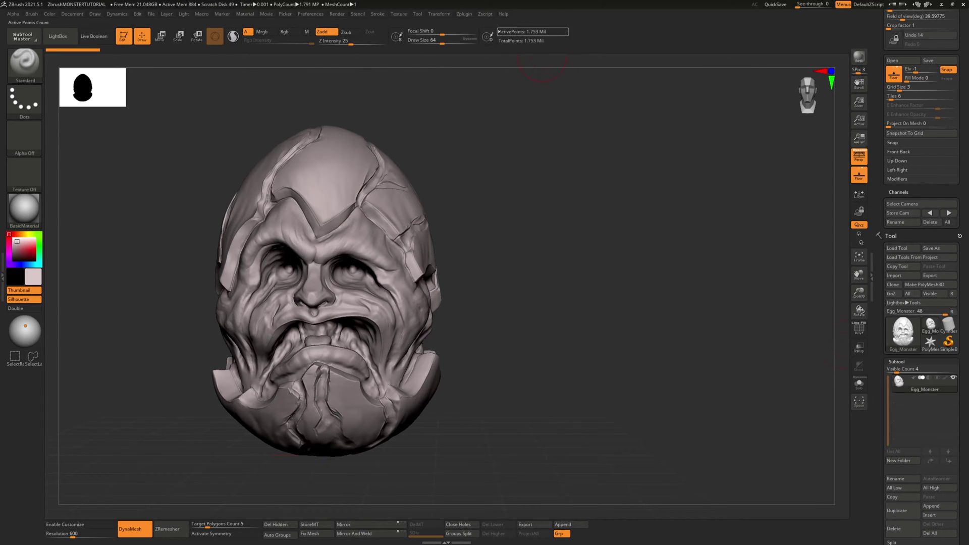
{"action": "left_click", "coordinate": [468, 14]}
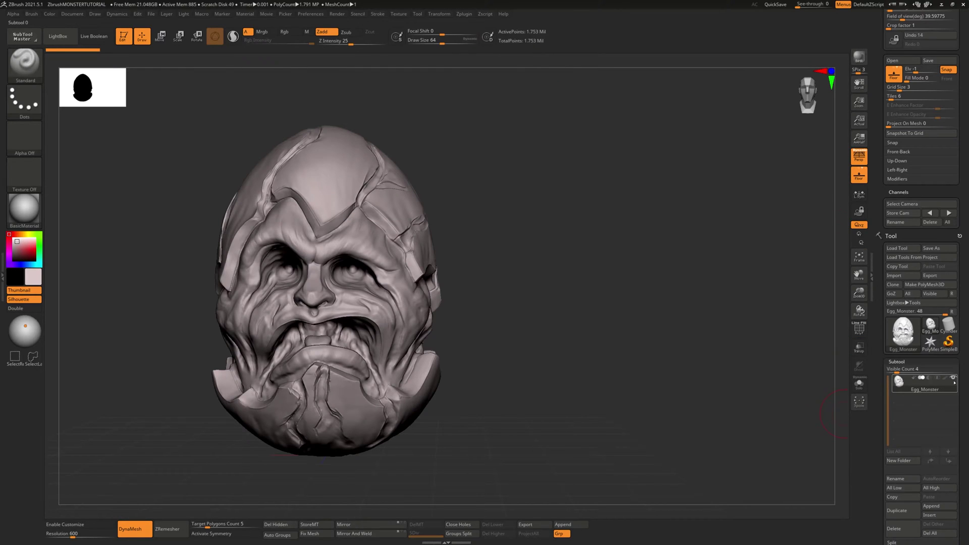
{"action": "mouse_move", "coordinate": [953, 382]}
{"action": "left_click", "coordinate": [462, 15]}
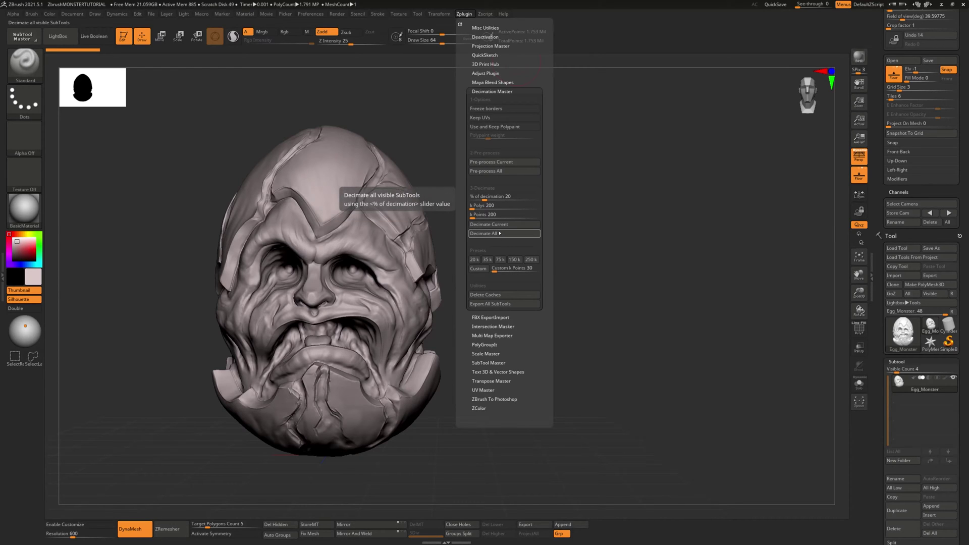
{"action": "left_click", "coordinate": [496, 163]}
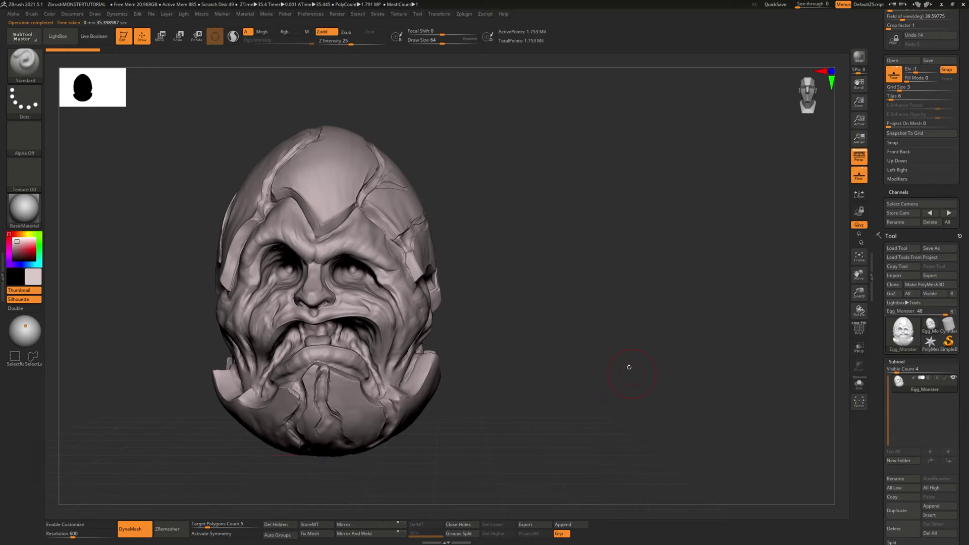
- Turn on the polyframe and examine the mesh density around the face, comparing its line and fill display modes
{"action": "left_click_drag", "start_coordinate": [629, 367], "coordinate": [665, 343], "text": "alt"}
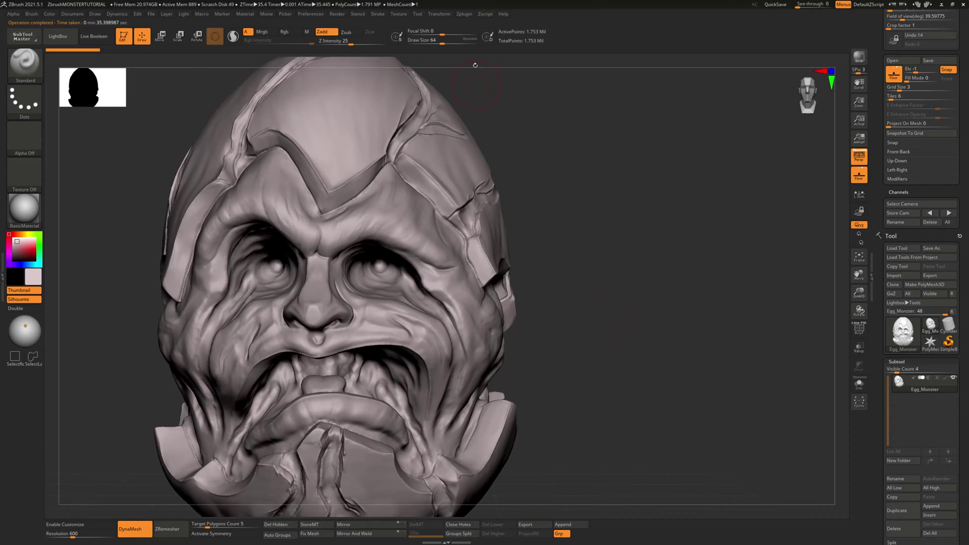
{"action": "left_click", "coordinate": [461, 15]}
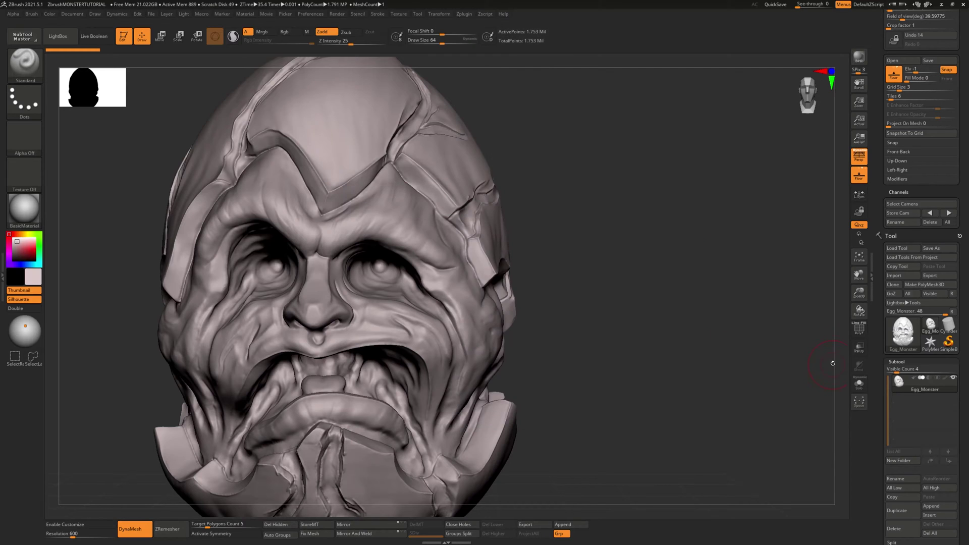
{"action": "left_click", "coordinate": [859, 331]}
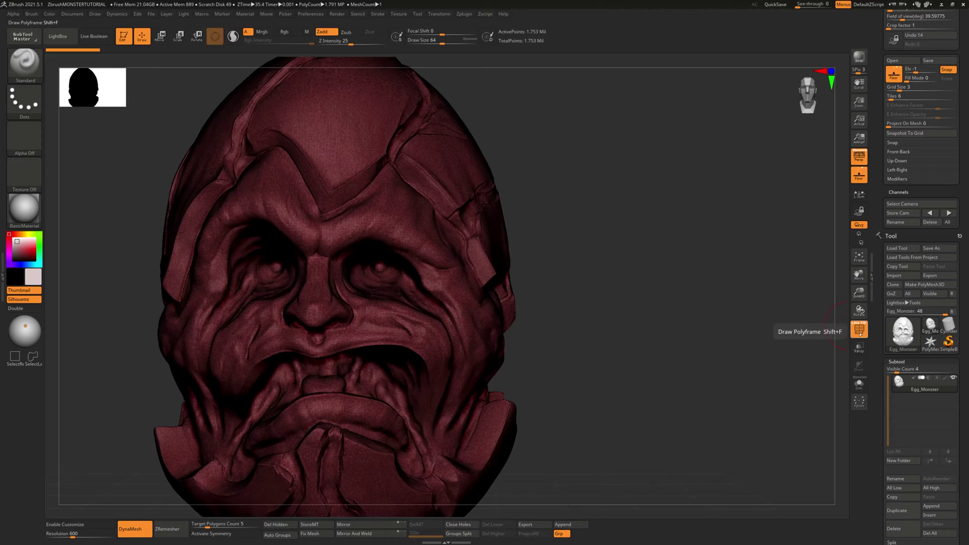
{"action": "left_click_drag", "start_coordinate": [651, 272], "coordinate": [656, 353], "text": "alt"}
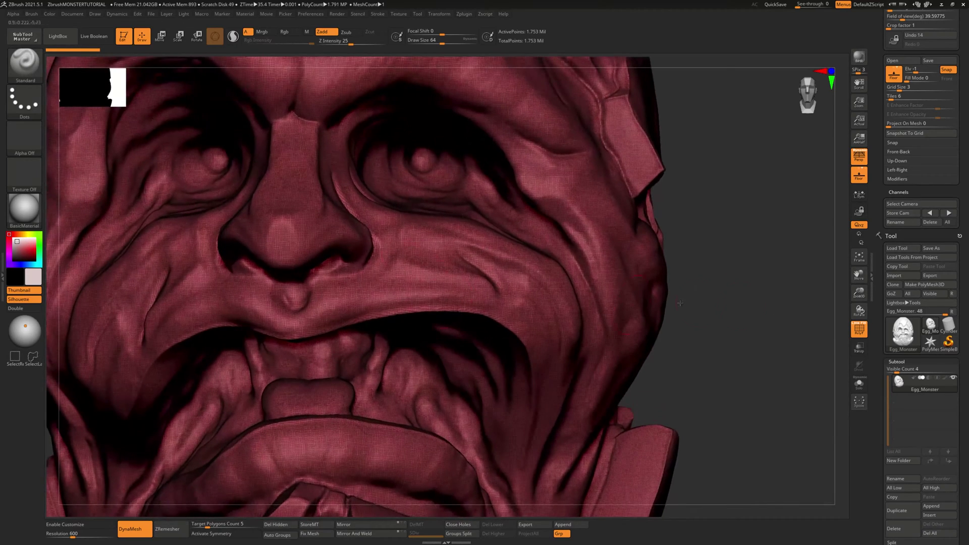
{"action": "left_click", "coordinate": [859, 331]}
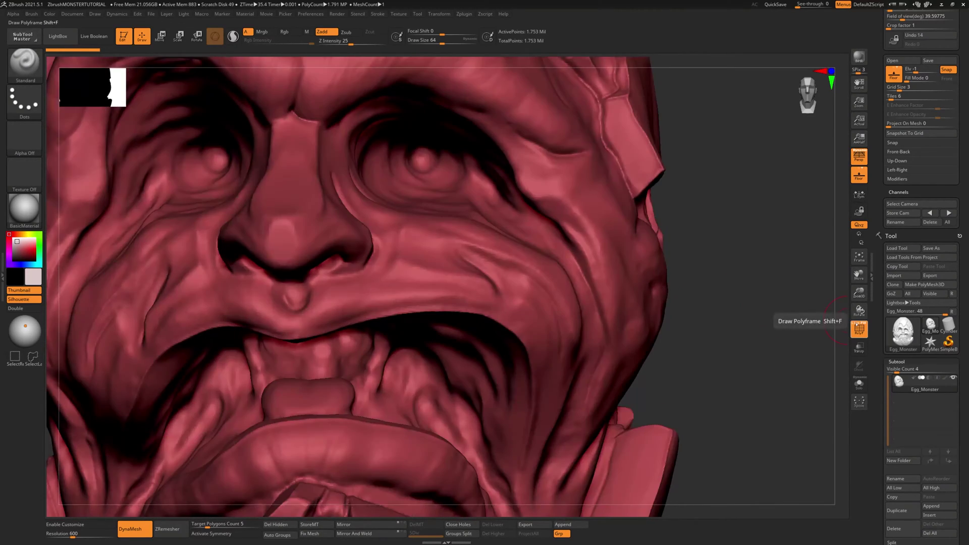
{"action": "left_click", "coordinate": [860, 331]}
{"action": "left_click", "coordinate": [860, 329]}
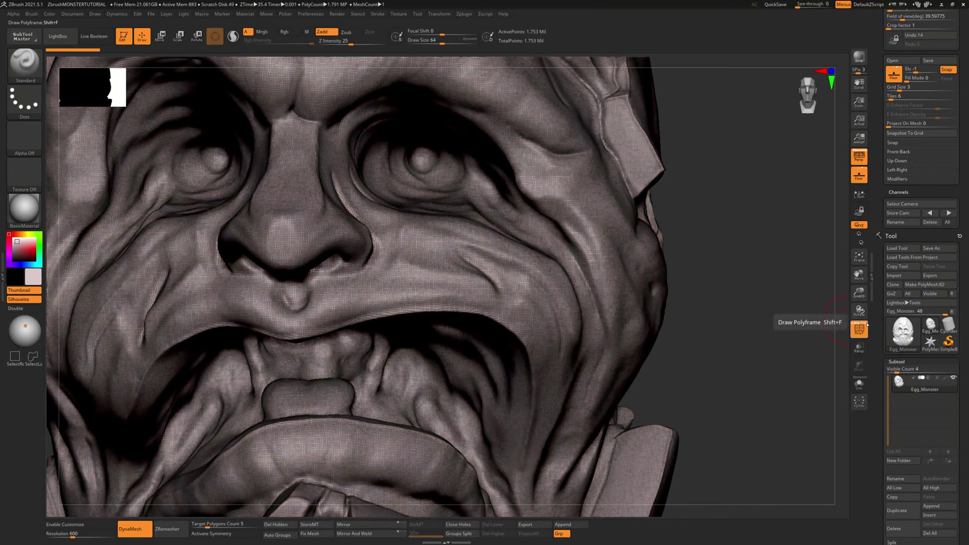
{"action": "left_click", "coordinate": [859, 329]}
{"action": "left_click", "coordinate": [859, 329]}
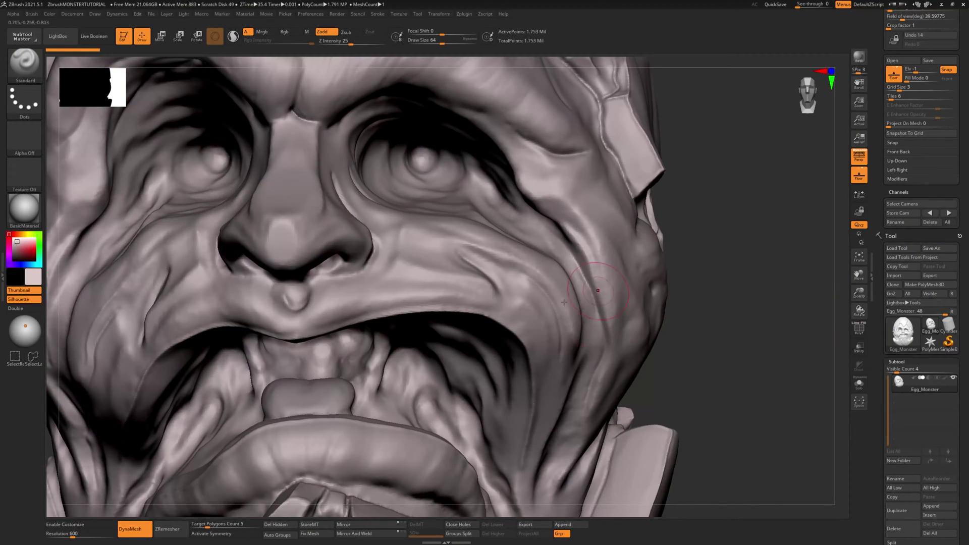
{"action": "left_click", "coordinate": [860, 329]}
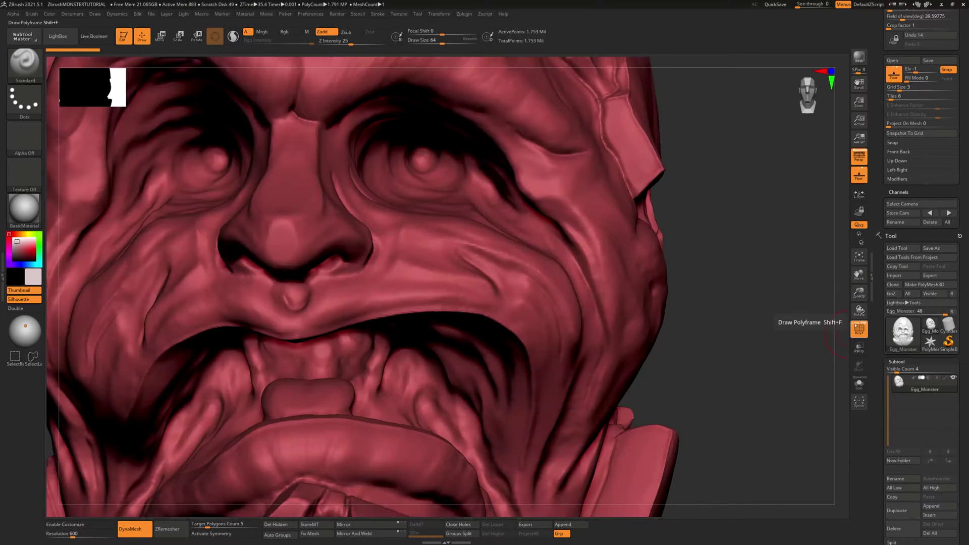
{"action": "left_click", "coordinate": [856, 324]}
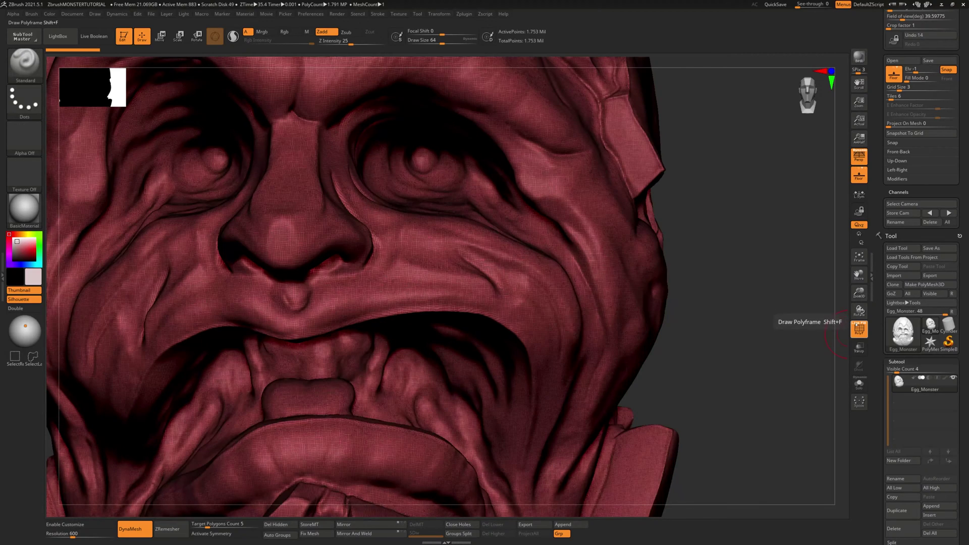
{"action": "left_click", "coordinate": [856, 325]}
{"action": "left_click", "coordinate": [856, 324]}
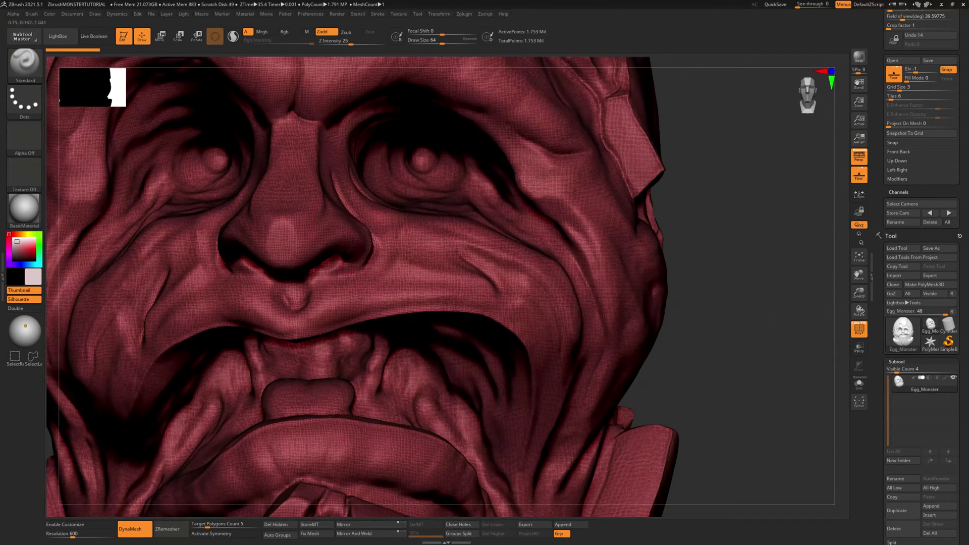
{"action": "left_click_drag", "start_coordinate": [716, 326], "coordinate": [688, 320], "text": "alt"}
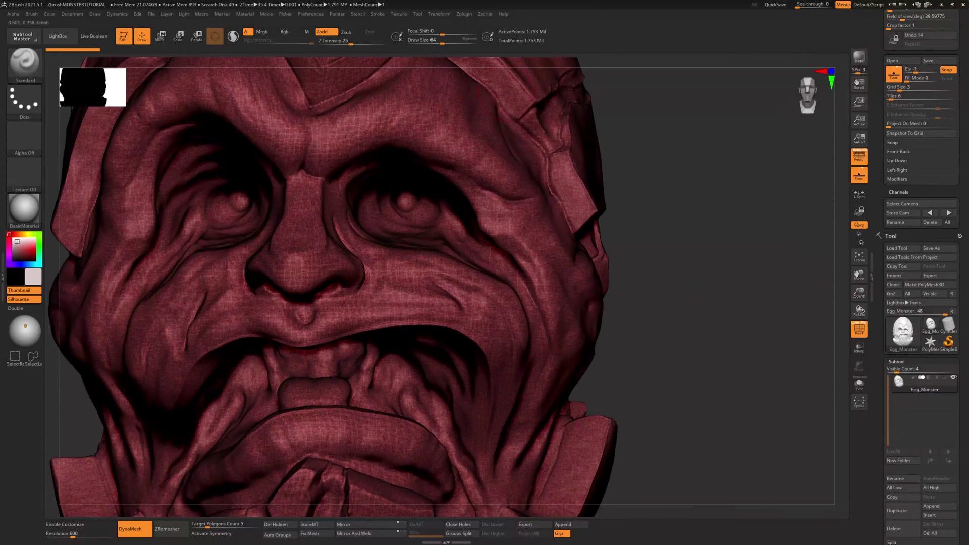
- Decimate the current subtool at 20% with Decimation Master, frame the model, and turn off the polyframe
{"action": "left_click", "coordinate": [463, 14]}
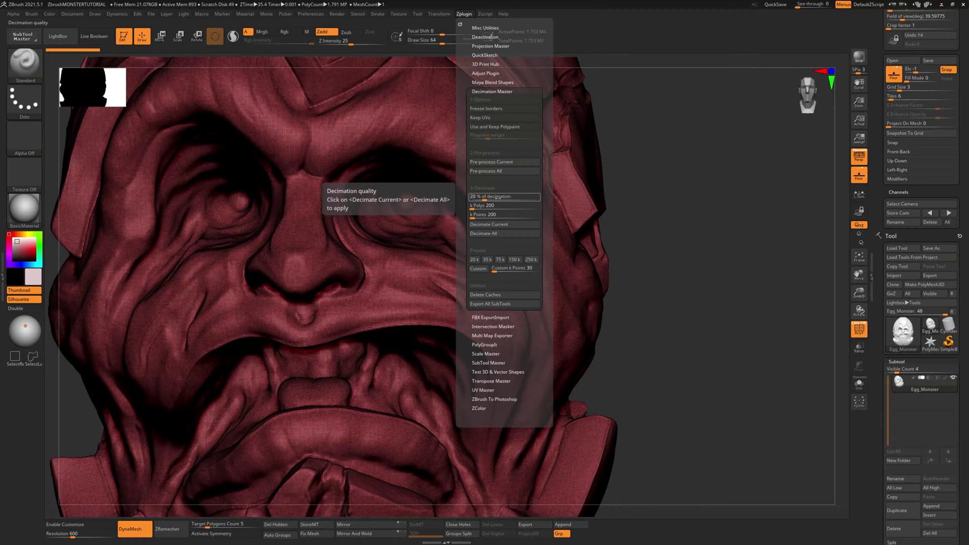
{"action": "left_click", "coordinate": [488, 224]}
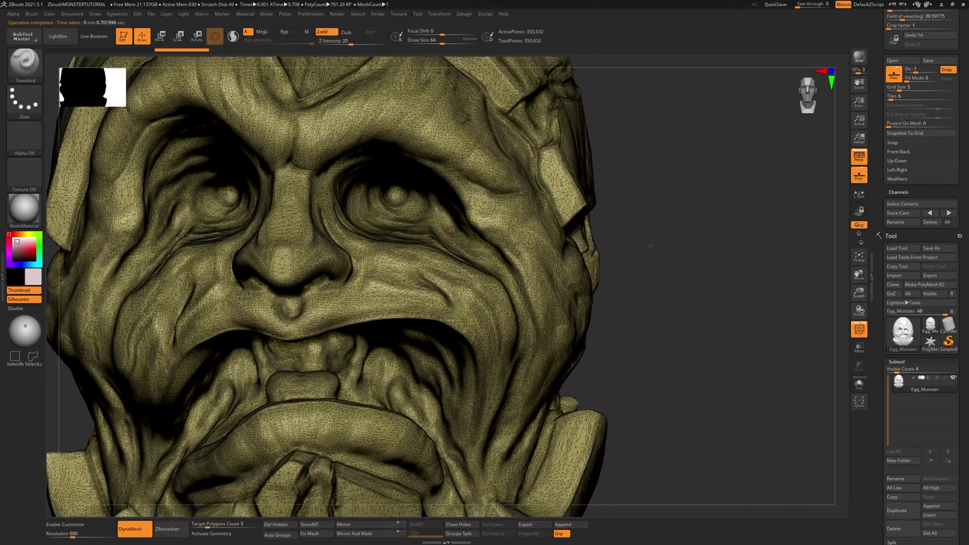
{"action": "key", "text": "f"}
{"action": "mouse_move", "coordinate": [584, 230]}
{"action": "left_mouse_down"}
{"action": "mouse_move", "coordinate": [619, 241]}
{"action": "mouse_move", "coordinate": [605, 227]}
{"action": "mouse_move", "coordinate": [580, 247]}
{"action": "left_mouse_up"}
{"action": "left_click", "coordinate": [858, 329]}
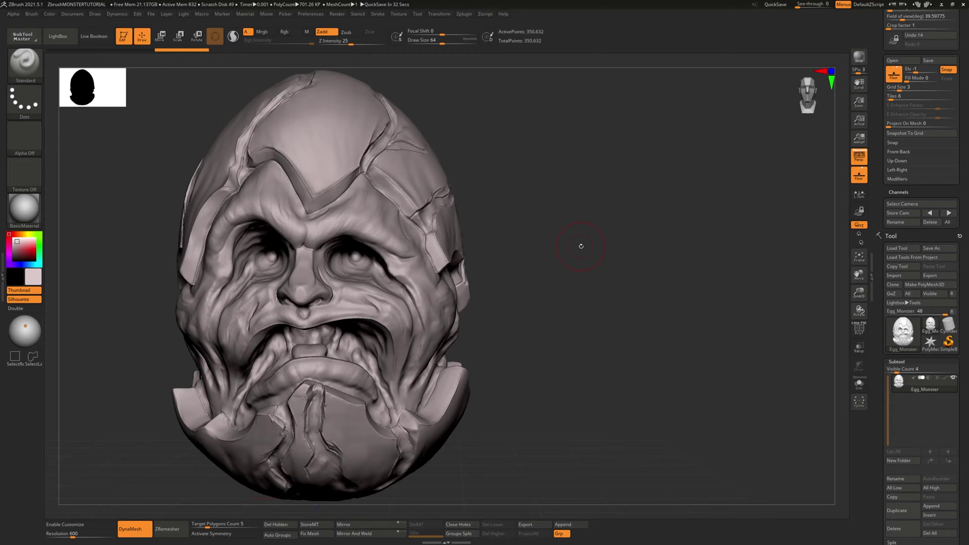
- Examine the decimated wireframe up close around the shell plates and cracks on the side of the head
{"action": "left_click_drag", "start_coordinate": [567, 243], "coordinate": [624, 293]}
{"action": "left_click", "coordinate": [859, 329]}
{"action": "left_click_drag", "start_coordinate": [807, 315], "coordinate": [679, 289]}
{"action": "left_click_drag", "start_coordinate": [621, 228], "coordinate": [671, 348]}
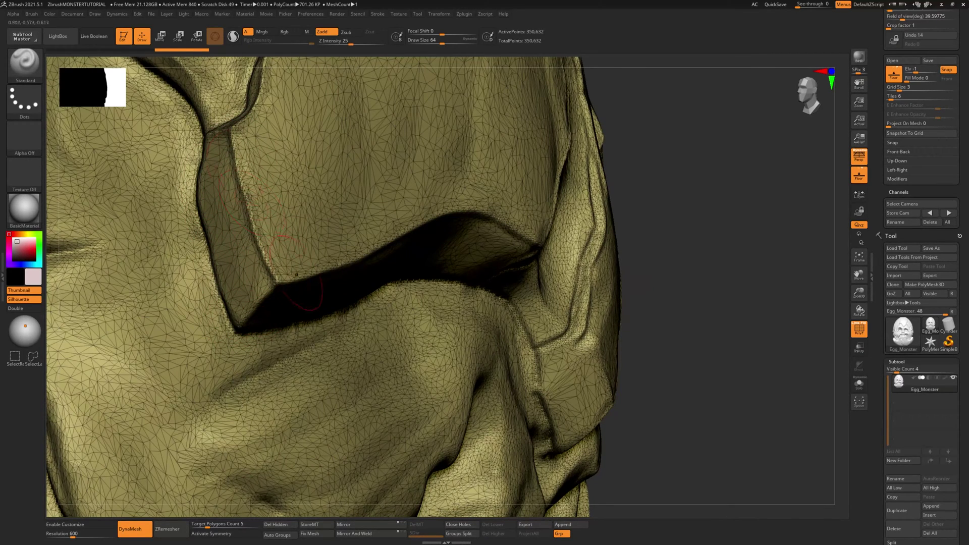
{"action": "left_click_drag", "start_coordinate": [675, 253], "coordinate": [655, 263]}
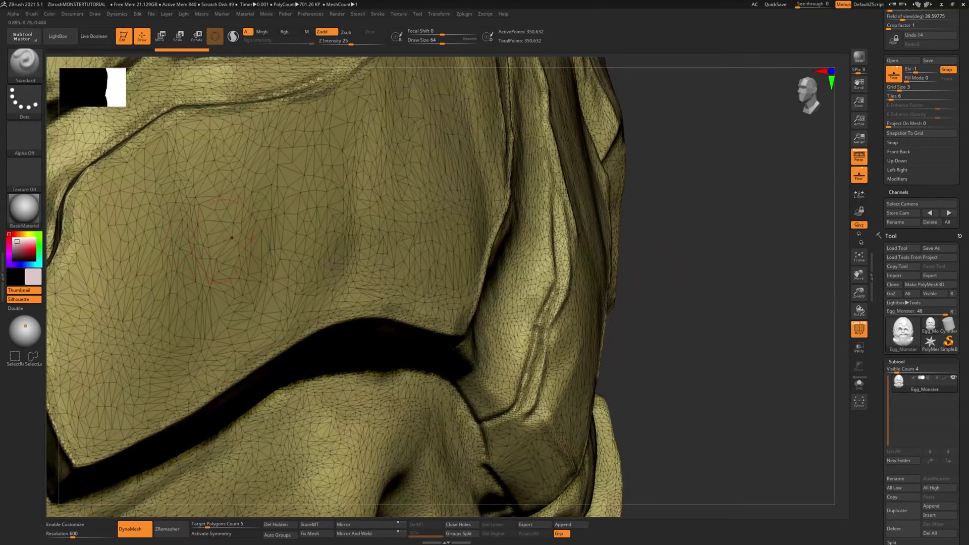
{"action": "left_click_drag", "start_coordinate": [676, 293], "coordinate": [589, 272], "text": "alt"}
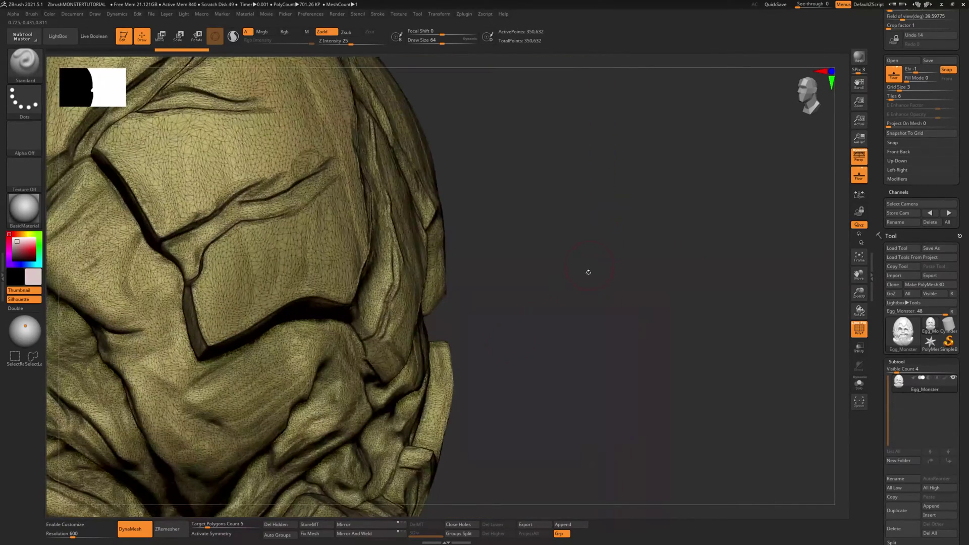
{"action": "left_click", "coordinate": [857, 328]}
{"action": "left_click_drag", "start_coordinate": [728, 307], "coordinate": [497, 255]}
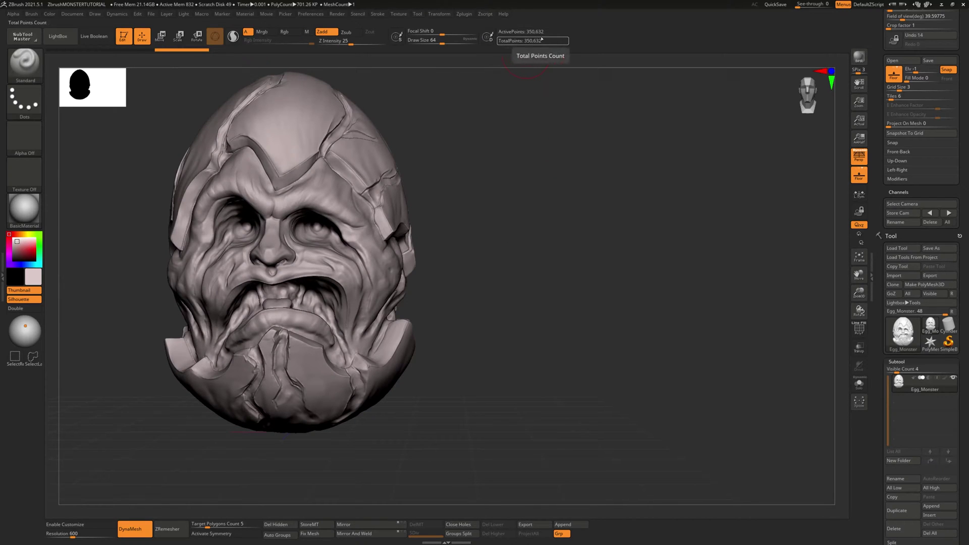
- Rename the decimated subtool as Egg_Monster_high
{"action": "left_click", "coordinate": [898, 478]}
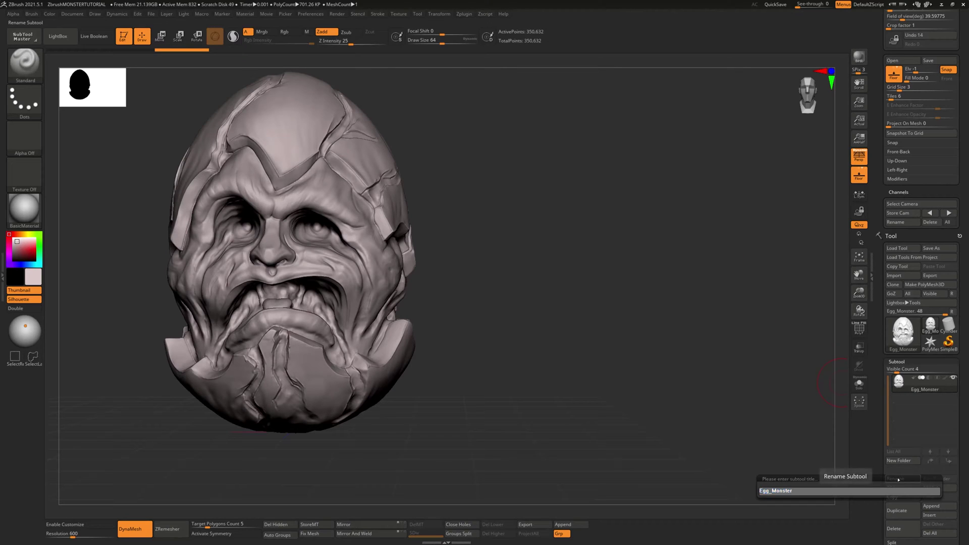
{"action": "type", "text": "_"}
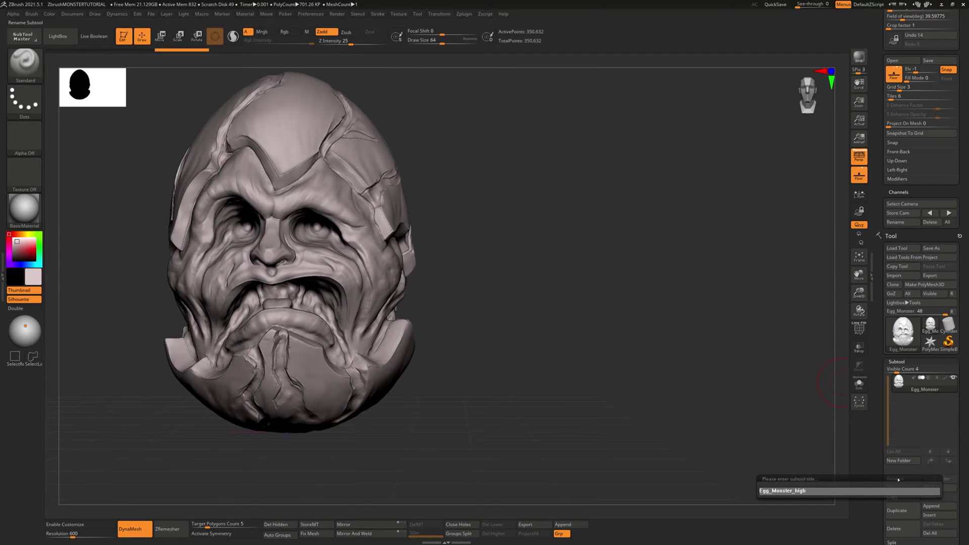
{"action": "type", "text": "high"}
{"action": "key", "text": "Return"}
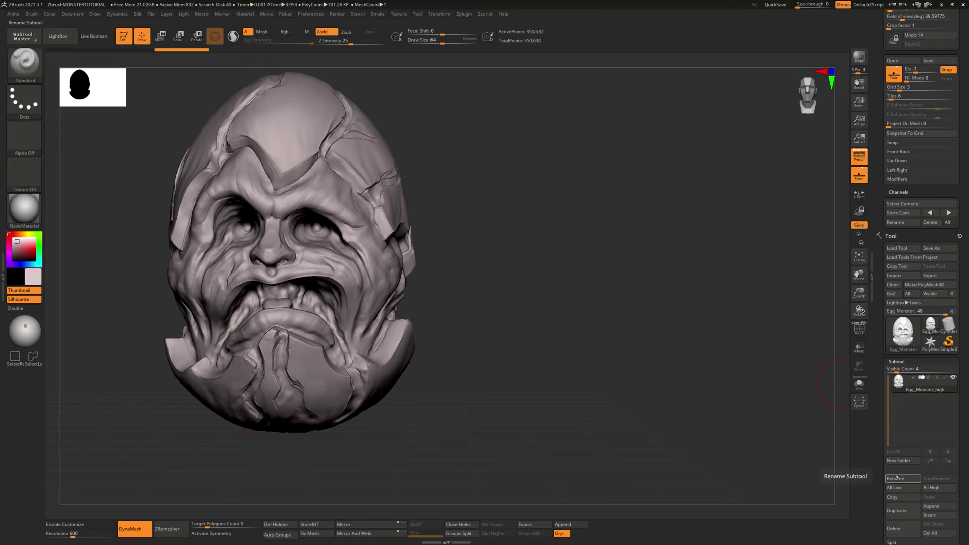
- Duplicate the Egg_Monster_high subtool and rename the copy as Egg_Monster_low
{"action": "left_click", "coordinate": [899, 510]}
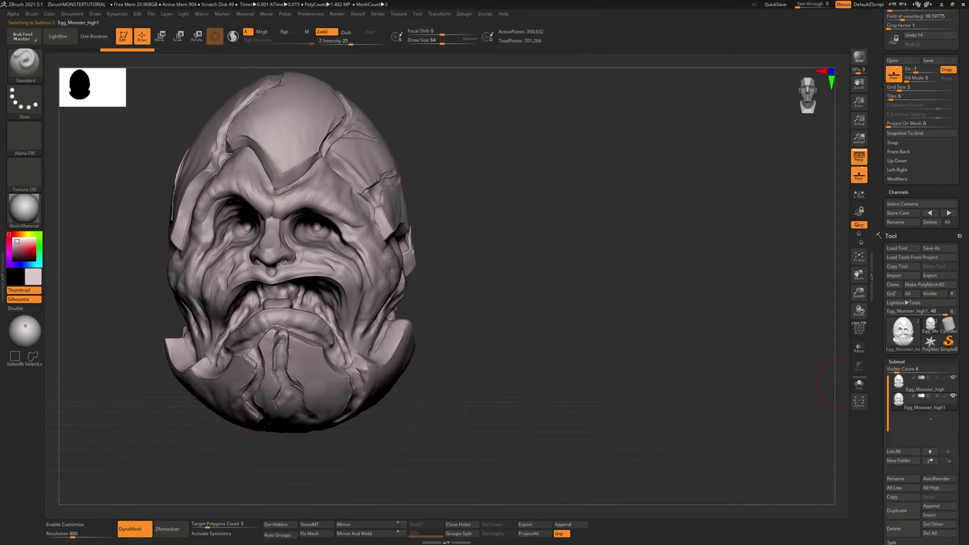
{"action": "left_click", "coordinate": [899, 478]}
{"action": "key", "text": "Right"}
{"action": "key", "text": "BackSpace"}
{"action": "key", "text": "BackSpace"}
{"action": "key", "text": "BackSpace"}
{"action": "key", "text": "BackSpace"}
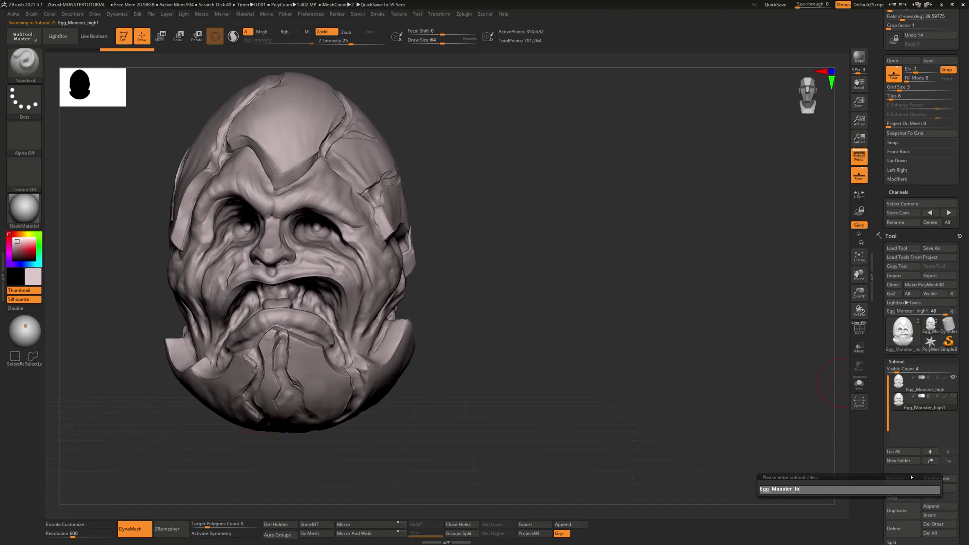
{"action": "key", "text": "Return"}
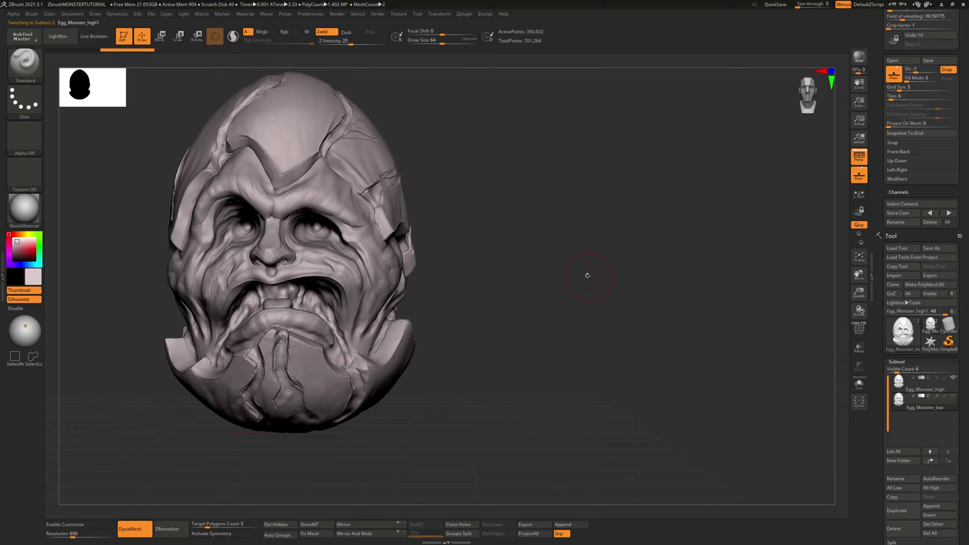
- Select the Egg_Monster_high subtool and look over the FBX ExportImport and Decimation Master settings
{"action": "left_click", "coordinate": [929, 389]}
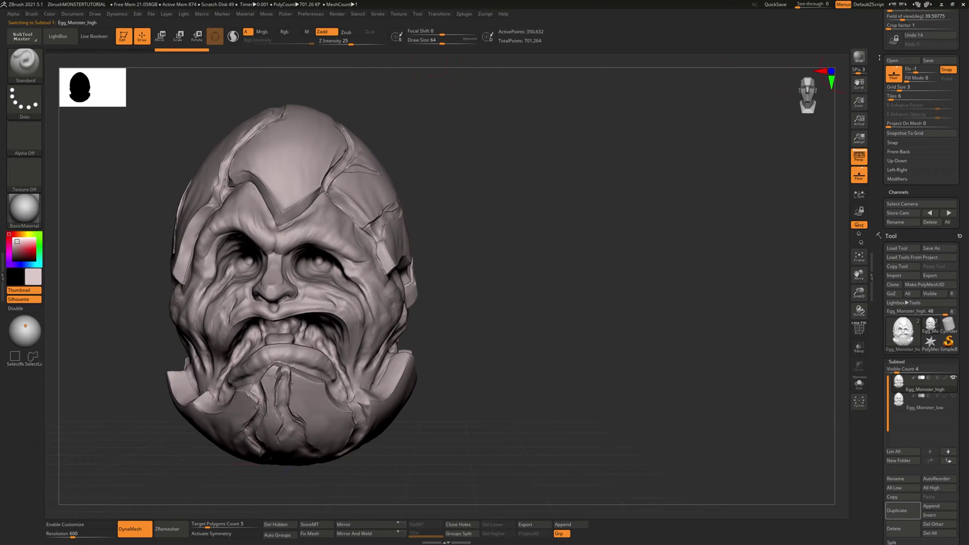
{"action": "left_click_drag", "start_coordinate": [879, 58], "coordinate": [872, 99]}
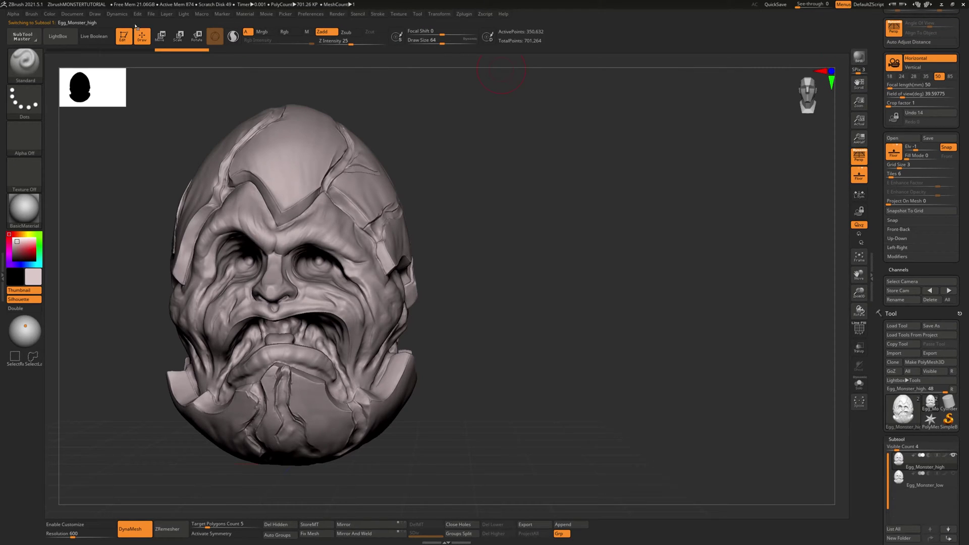
{"action": "left_click", "coordinate": [152, 14]}
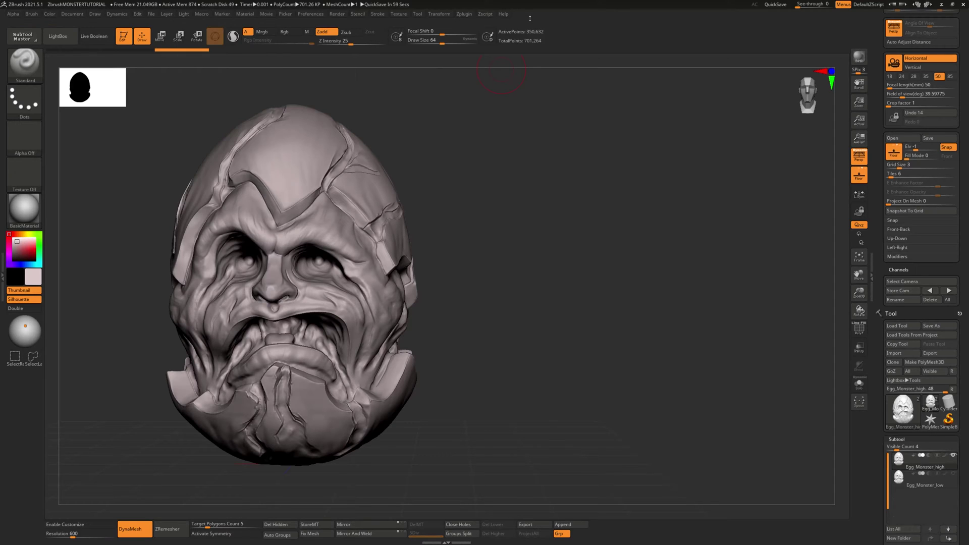
{"action": "left_click", "coordinate": [464, 17]}
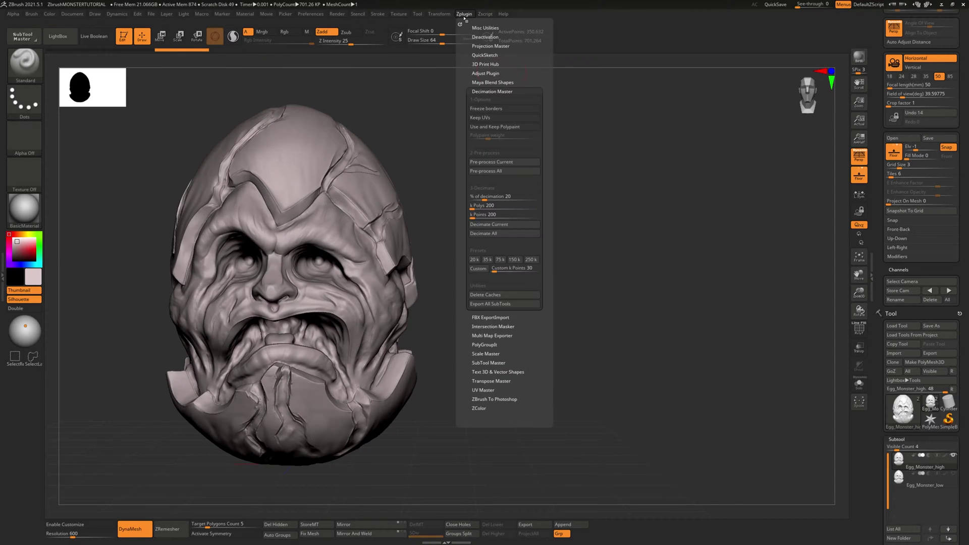
{"action": "left_click", "coordinate": [499, 317]}
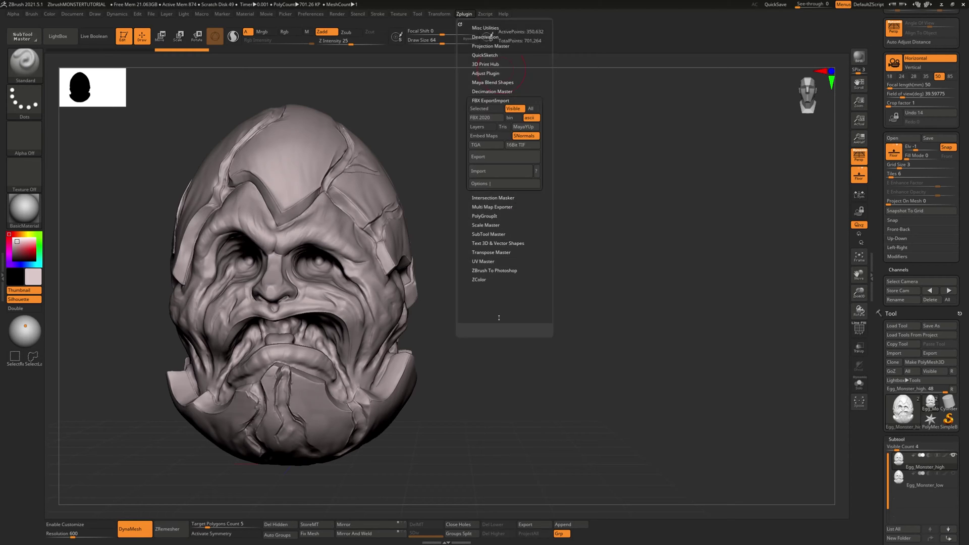
{"action": "left_click", "coordinate": [464, 14]}
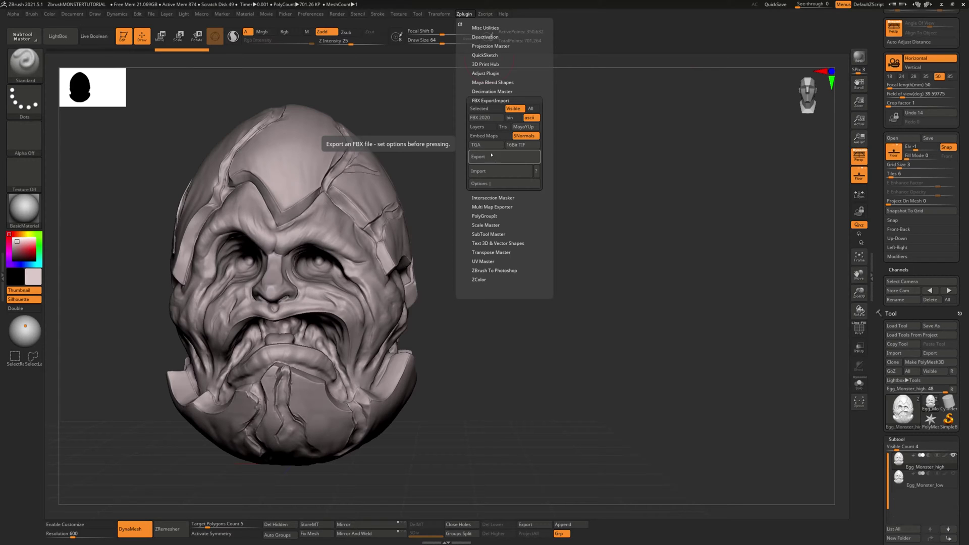
{"action": "left_click", "coordinate": [500, 91]}
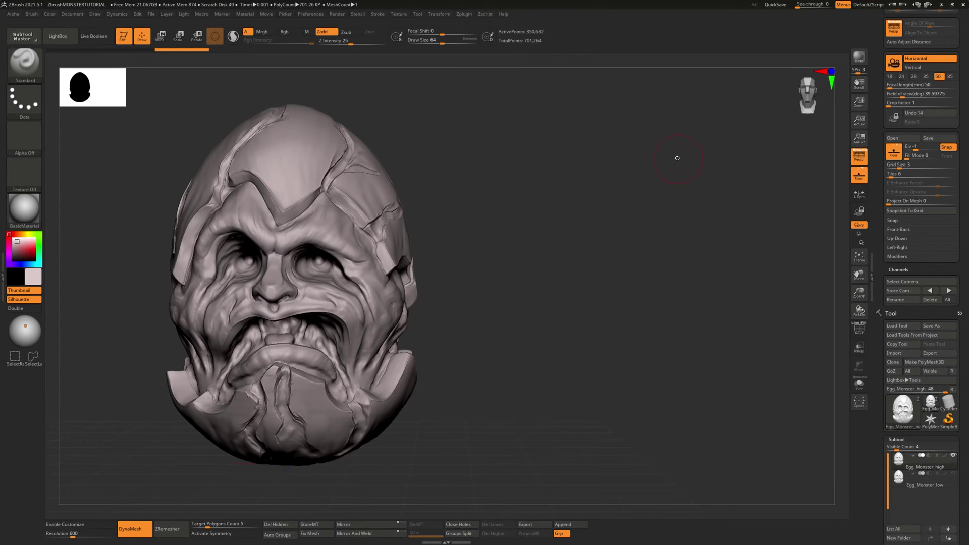
- Revert Egg_Monster_high to its undecimated state and try to decimate it at 10% with Decimation Master
{"action": "key", "text": "ctrl+d"}
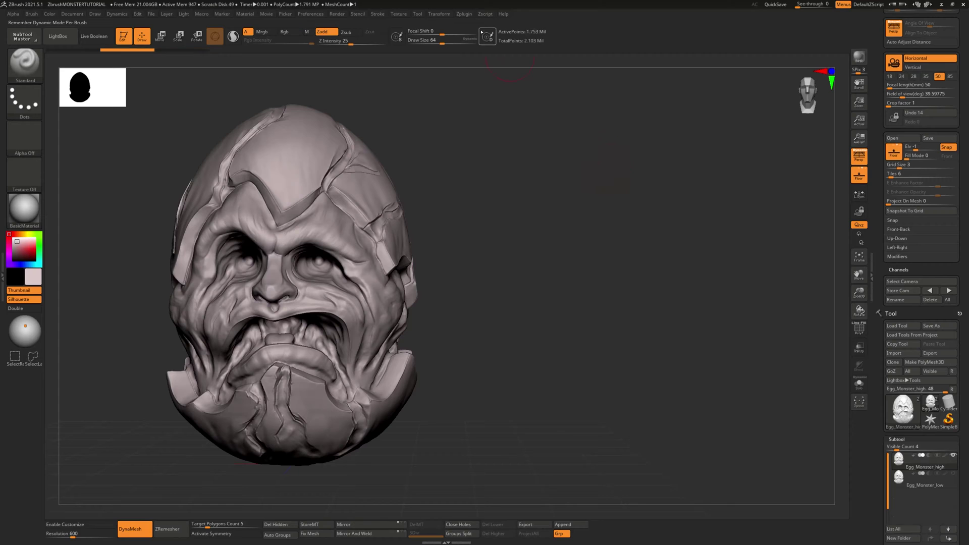
{"action": "left_click", "coordinate": [464, 14]}
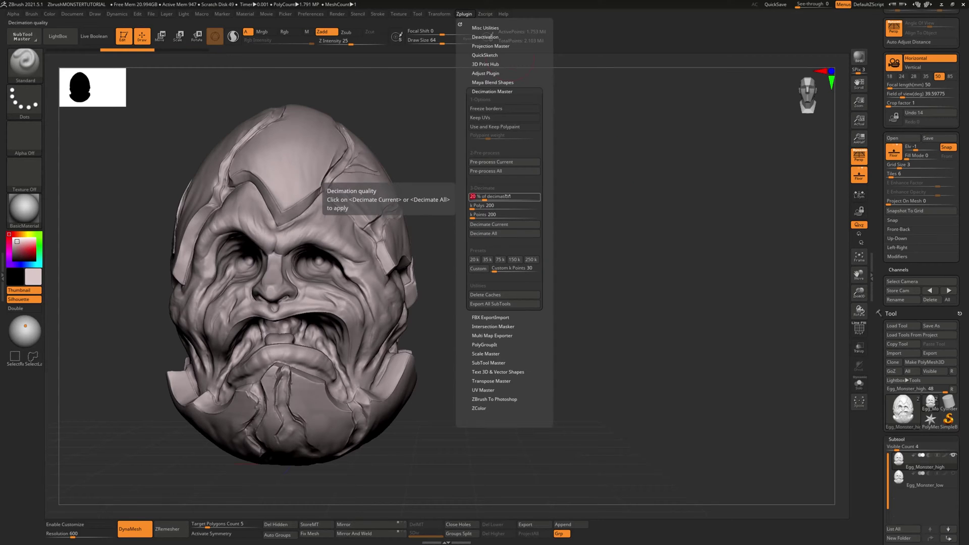
{"action": "type", "text": "10"}
{"action": "key", "text": "Return"}
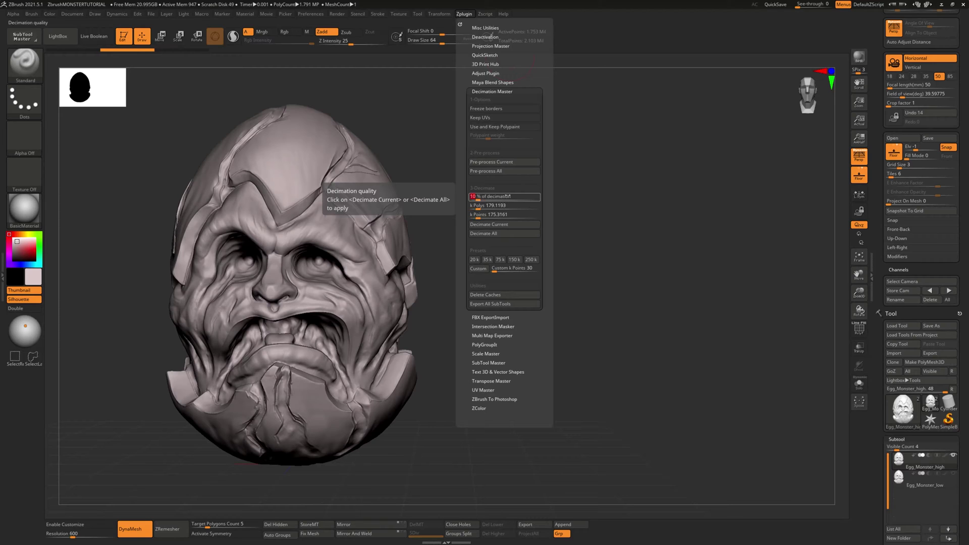
{"action": "left_click", "coordinate": [489, 224]}
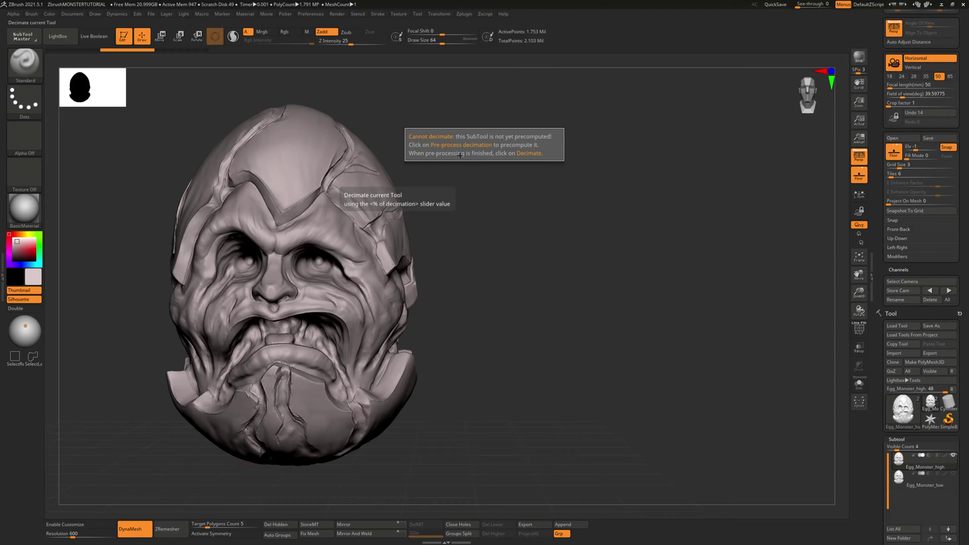
{"action": "mouse_move", "coordinate": [502, 183]}
{"action": "left_mouse_down"}
{"action": "mouse_move", "coordinate": [493, 179]}
{"action": "mouse_move", "coordinate": [502, 184]}
{"action": "left_mouse_up"}
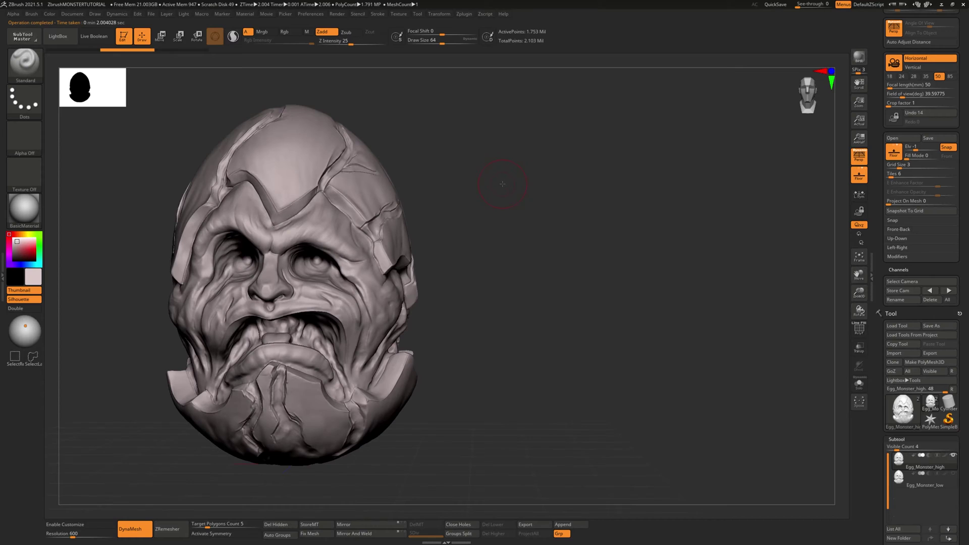
- Review the pre-process options in Decimation Master and return Egg_Monster_high to its decimated history state
{"action": "left_click", "coordinate": [468, 17]}
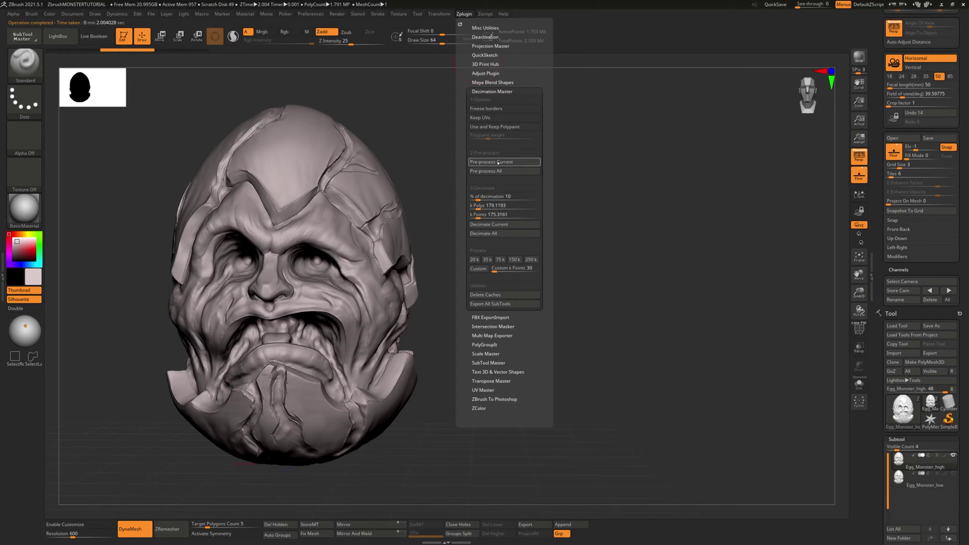
{"action": "left_click", "coordinate": [468, 14]}
{"action": "left_click", "coordinate": [496, 162]}
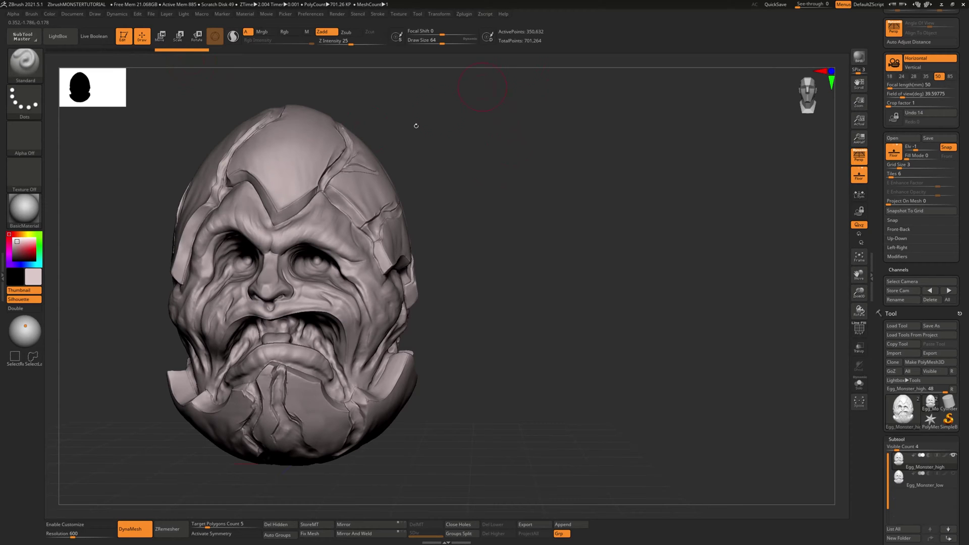
- Show the polyframe and compare the head's wireframe density before and after decimation by switching between undo history states
{"action": "left_click", "coordinate": [859, 328]}
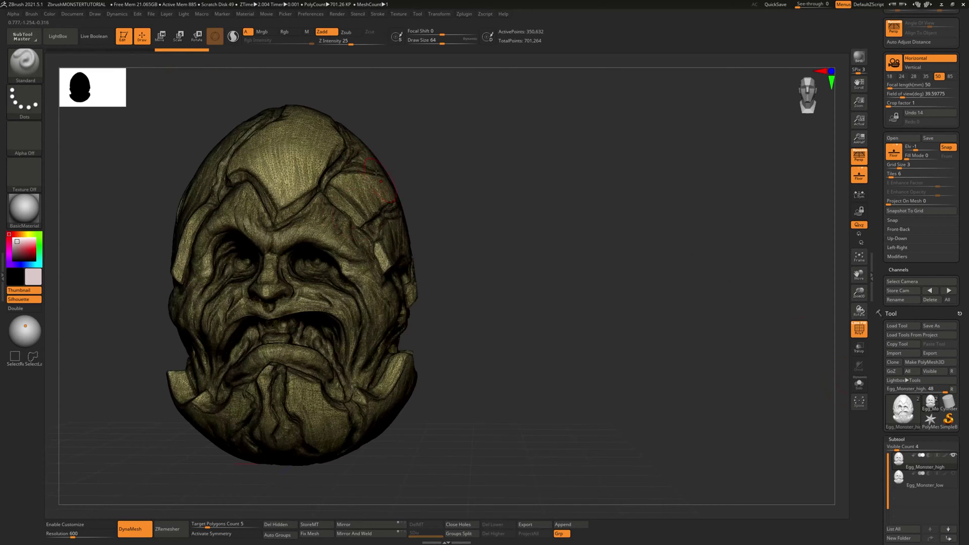
{"action": "left_click", "coordinate": [142, 49]}
{"action": "mouse_move", "coordinate": [91, 49]}
{"action": "left_mouse_down"}
{"action": "mouse_move", "coordinate": [82, 51]}
{"action": "mouse_move", "coordinate": [180, 59]}
{"action": "left_mouse_up"}
{"action": "mouse_move", "coordinate": [492, 188]}
{"action": "left_mouse_down", "text": "alt"}
{"action": "mouse_move", "coordinate": [577, 180]}
{"action": "mouse_move", "coordinate": [583, 211]}
{"action": "left_mouse_up", "text": "alt"}
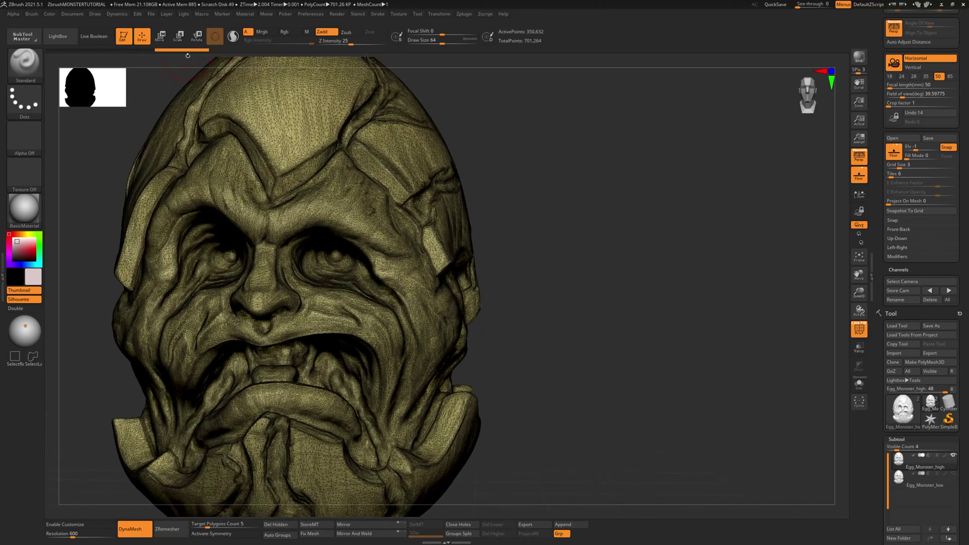
{"action": "left_click", "coordinate": [142, 49]}
{"action": "left_click", "coordinate": [169, 50]}
{"action": "left_click_drag", "start_coordinate": [595, 212], "coordinate": [571, 212]}
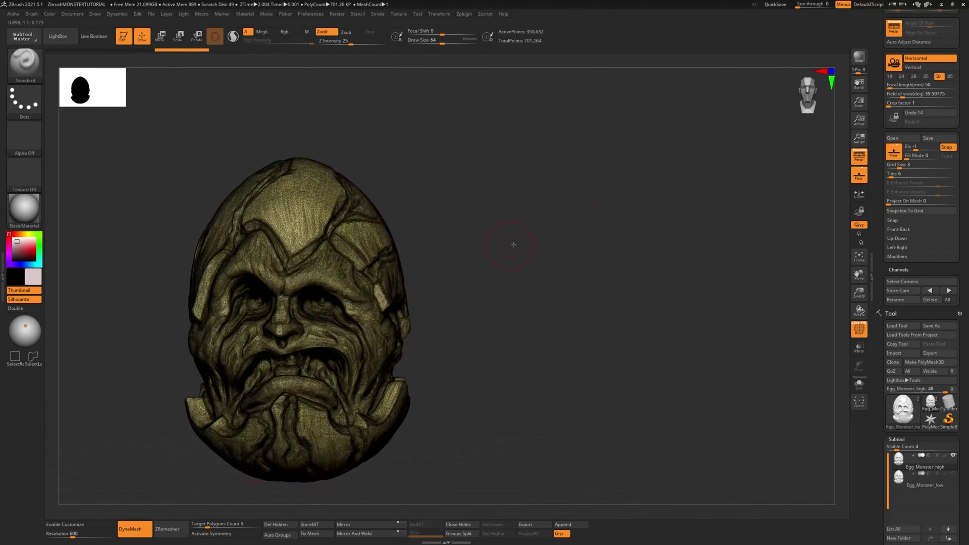
{"action": "mouse_move", "coordinate": [507, 244]}
{"action": "left_mouse_down"}
{"action": "mouse_move", "coordinate": [497, 211]}
{"action": "mouse_move", "coordinate": [539, 200]}
{"action": "left_mouse_up"}
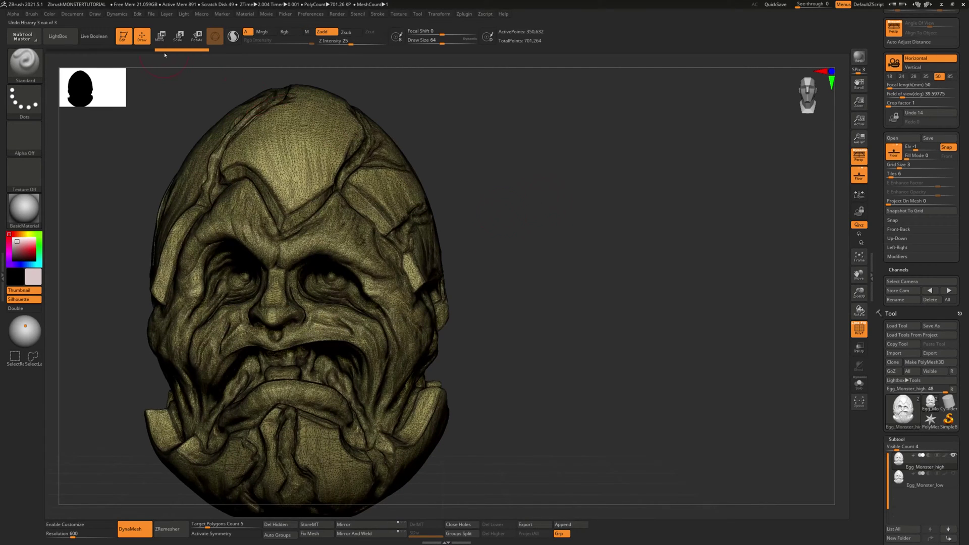
- Hide the polyframe and compare the shaded head's surface detail between the original and decimated history states
{"action": "key", "text": "shift+f"}
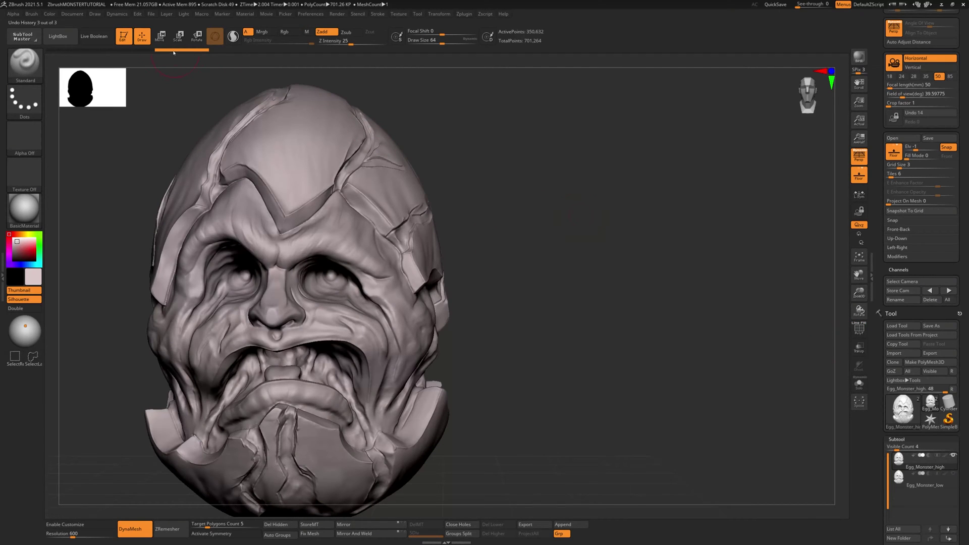
{"action": "left_click", "coordinate": [143, 51]}
{"action": "left_click", "coordinate": [161, 50]}
{"action": "left_click_drag", "start_coordinate": [610, 227], "coordinate": [562, 264], "text": "alt"}
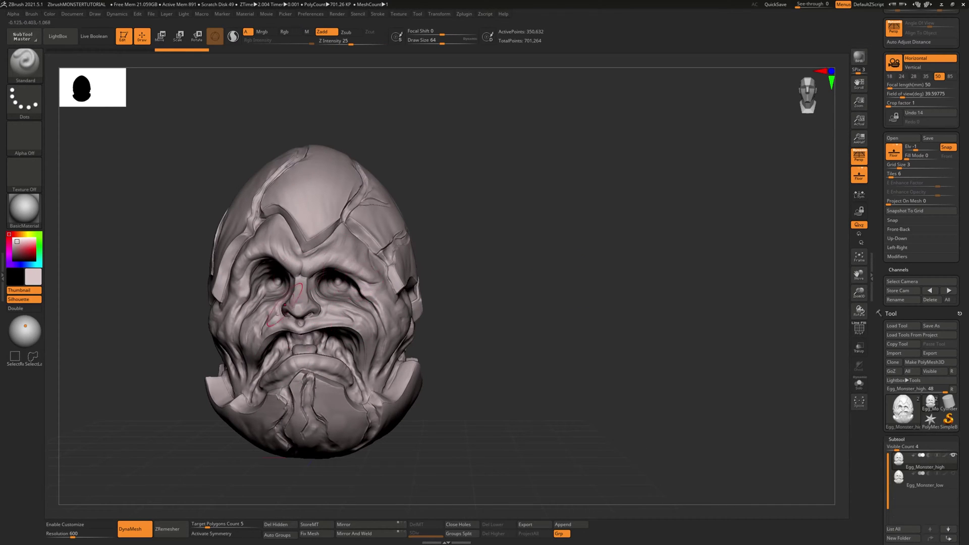
{"action": "mouse_move", "coordinate": [558, 288]}
{"action": "left_mouse_down"}
{"action": "mouse_move", "coordinate": [600, 289]}
{"action": "mouse_move", "coordinate": [551, 287]}
{"action": "mouse_move", "coordinate": [558, 281]}
{"action": "left_mouse_up"}
{"action": "mouse_move", "coordinate": [453, 248]}
{"action": "left_mouse_down"}
{"action": "mouse_move", "coordinate": [509, 246]}
{"action": "mouse_move", "coordinate": [493, 244]}
{"action": "left_mouse_up"}
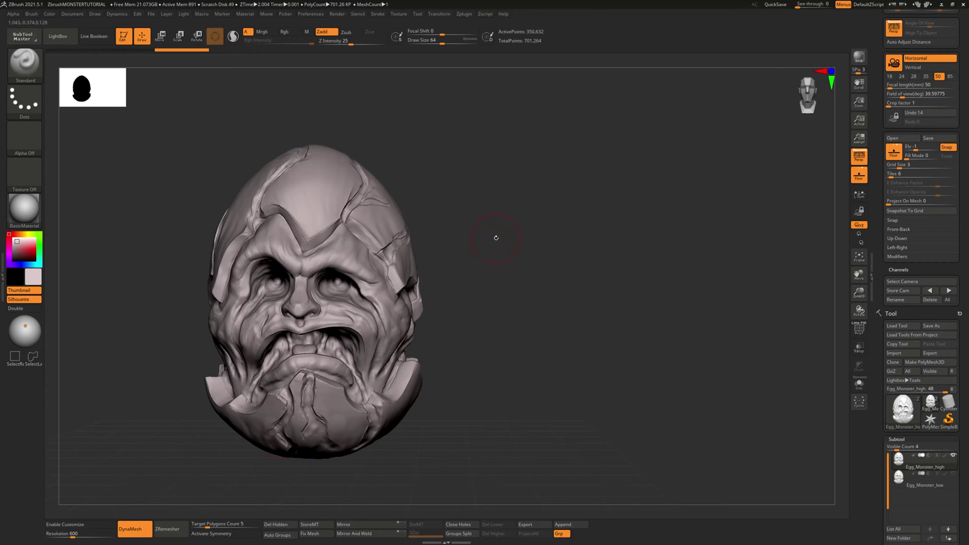